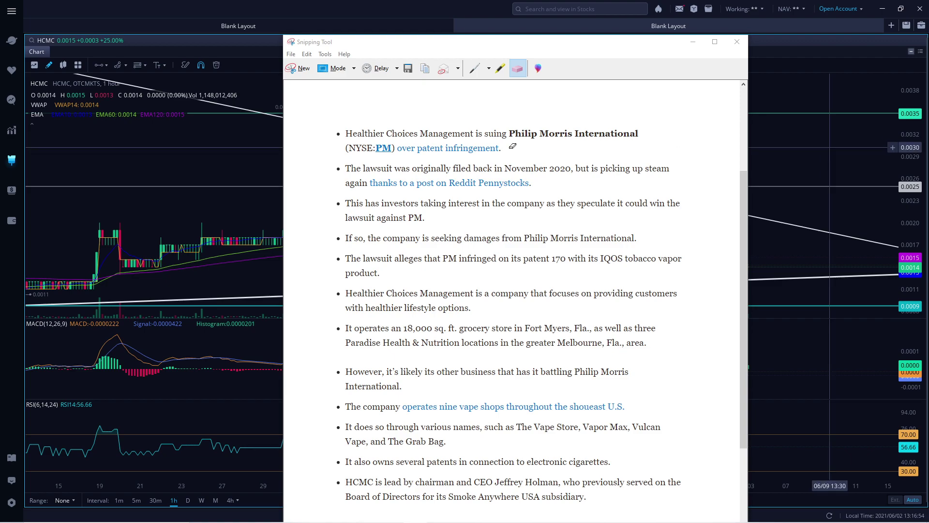
Step: With the yellow highlighter, mark the lawsuit bullet, Philip Morris International and November 2020
click(499, 72)
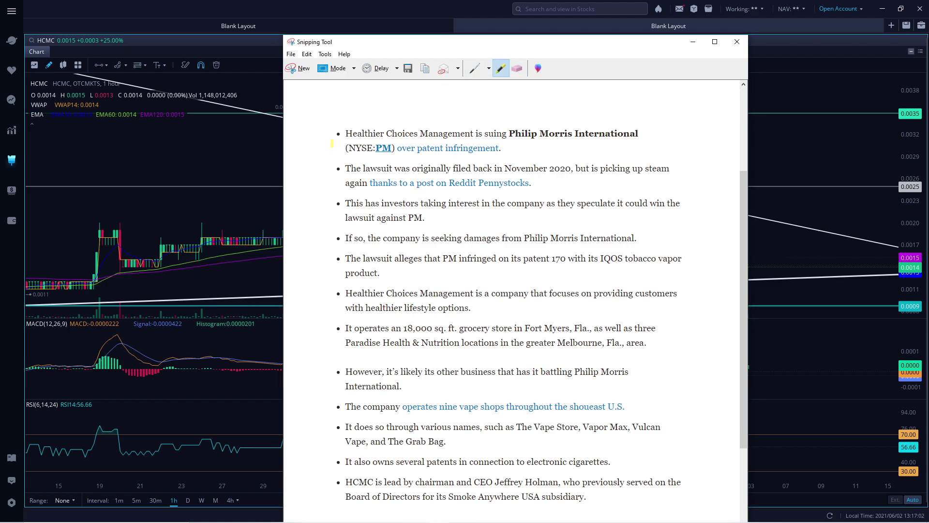
drag(330, 144, 353, 138)
drag(518, 143, 616, 142)
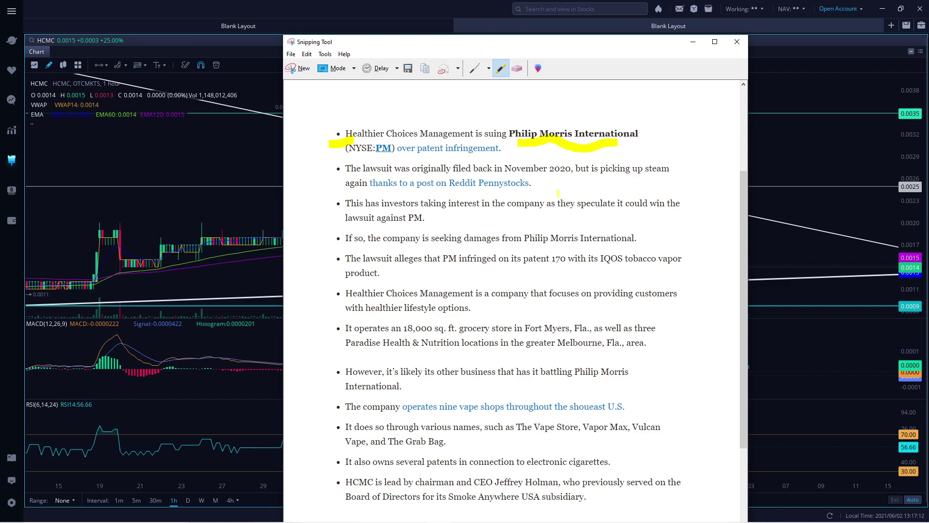
drag(507, 179, 578, 174)
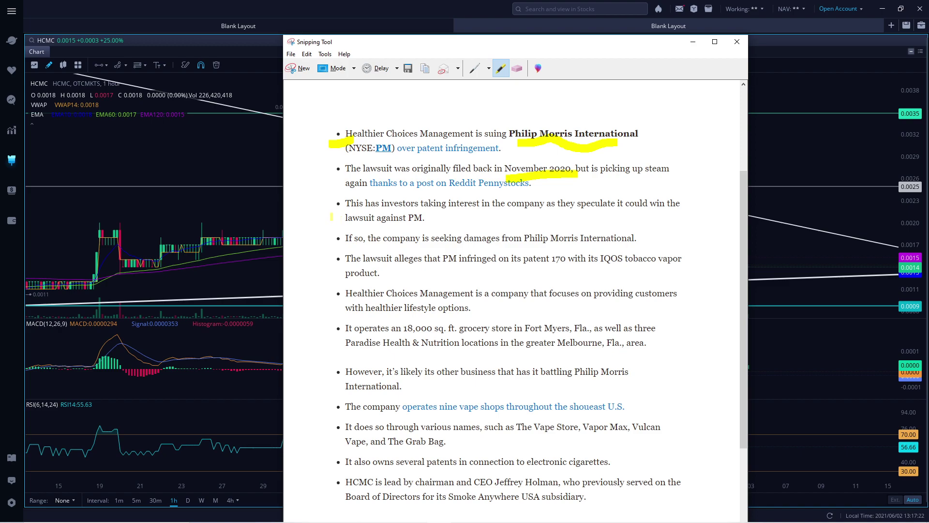
Step: Mark the investor-interest and damages bullets, and highlight patent 170 and the IQOS tobacco vapor product
drag(331, 216, 346, 214)
drag(333, 245, 346, 245)
drag(334, 278, 390, 271)
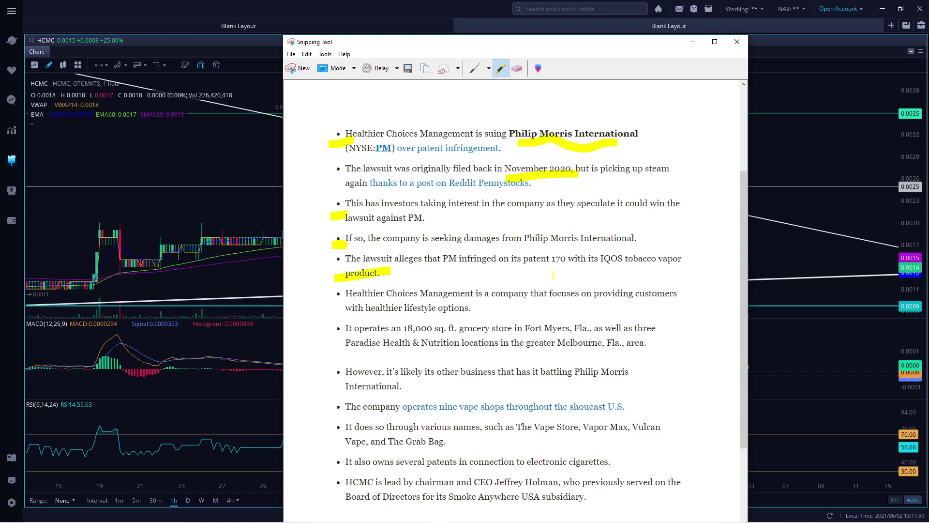
drag(551, 269, 687, 266)
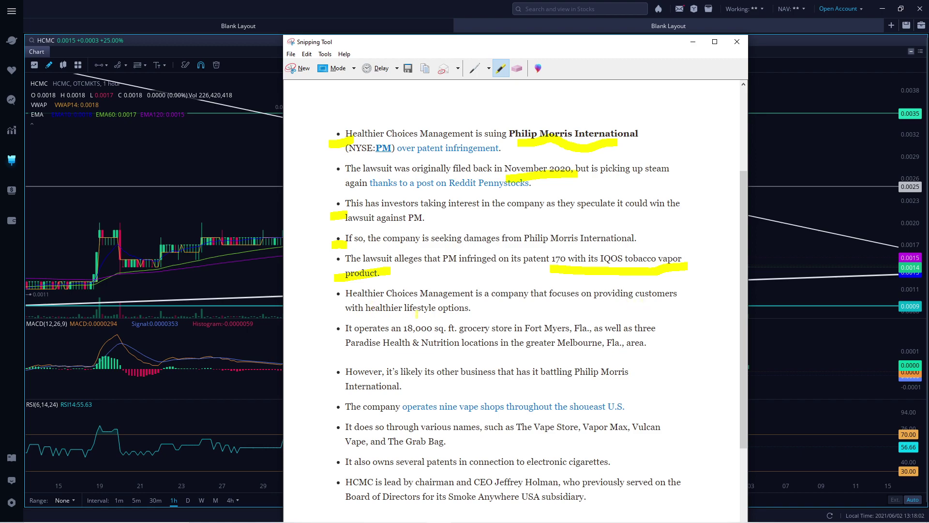
Step: Highlight the healthier-lifestyle bullet, Fort Myers, Fla. and the Paradise Health & Nutrition locations
drag(321, 308, 345, 306)
drag(525, 337, 587, 333)
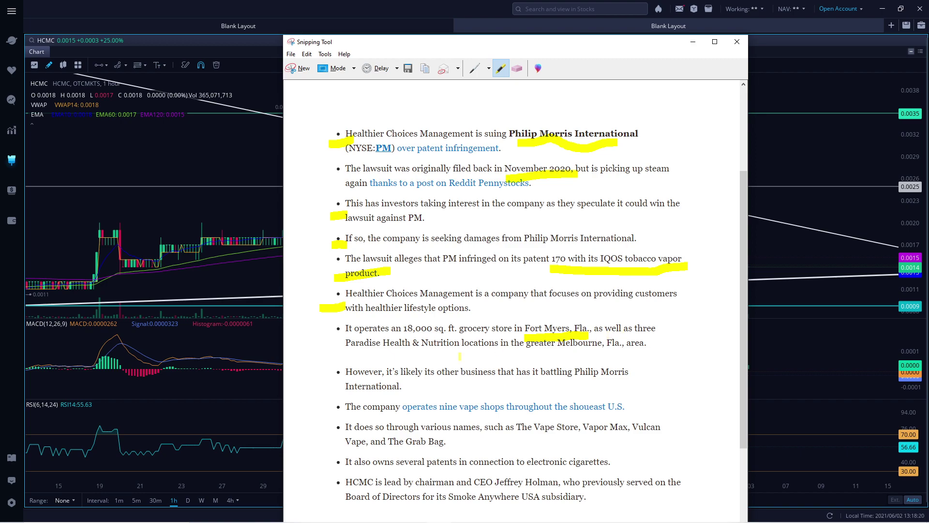
mouse_move(353, 357)
mouse_down()
mouse_move(583, 356)
mouse_move(644, 342)
mouse_up()
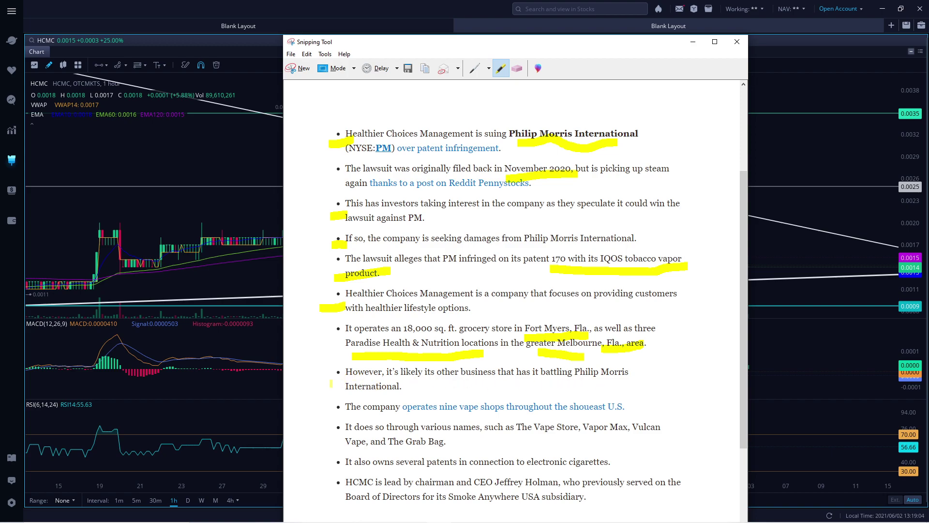
Step: Mark the other-business and vape shop bullets, and highlight The Vape Store and Vulcan Vape names
drag(331, 383, 363, 372)
drag(343, 403, 364, 395)
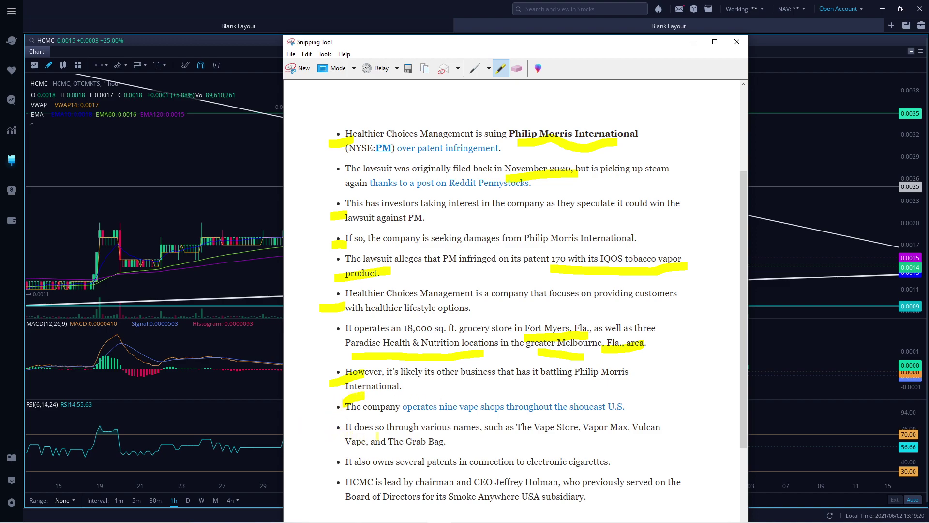
drag(510, 437, 669, 437)
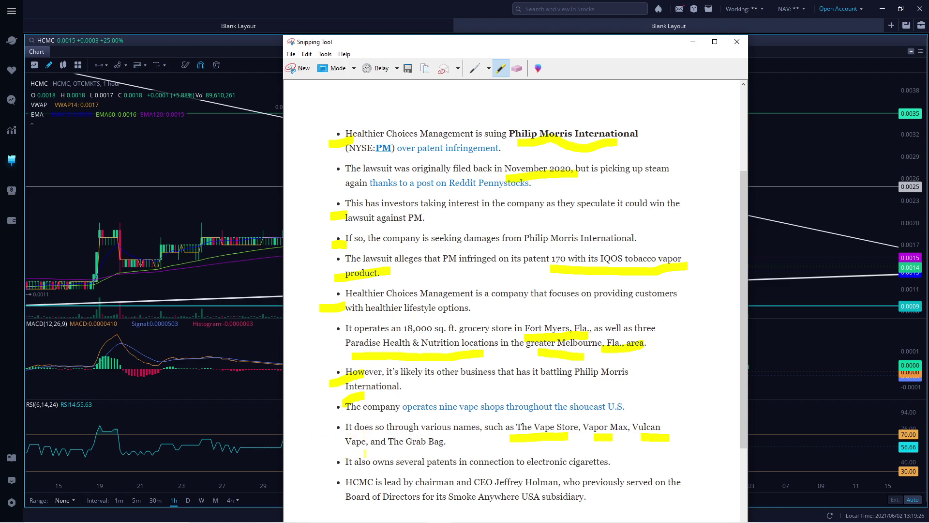
drag(345, 452, 432, 453)
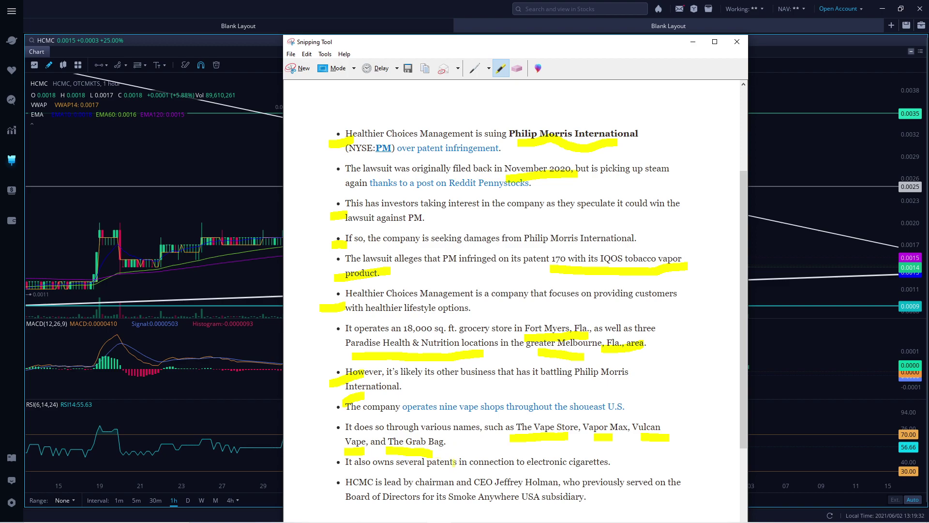
Step: Scroll the snip down to bring the electronic cigarettes patent line into view
scroll(453, 462, down, 1)
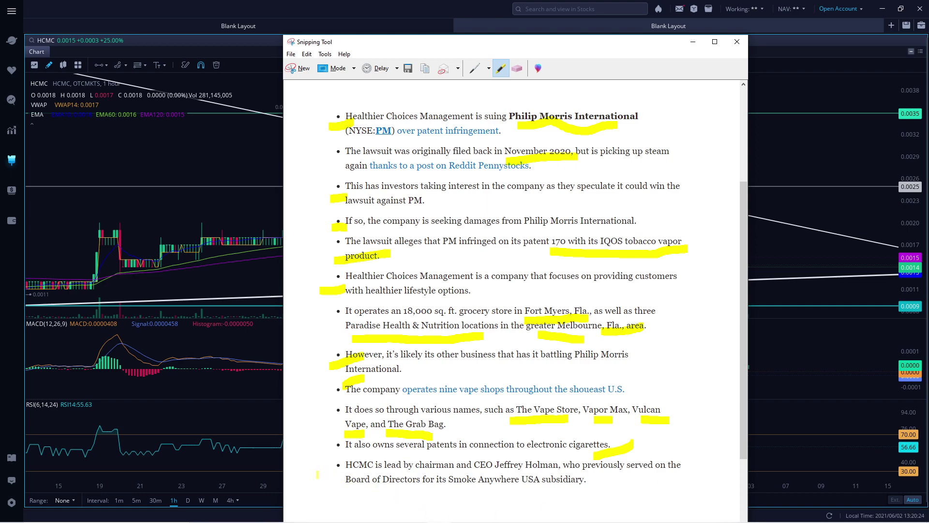
Step: Highlight the chairman bullet and the Smoke Anywhere USA subsidiary phrase, then close the snip window
drag(317, 474, 429, 496)
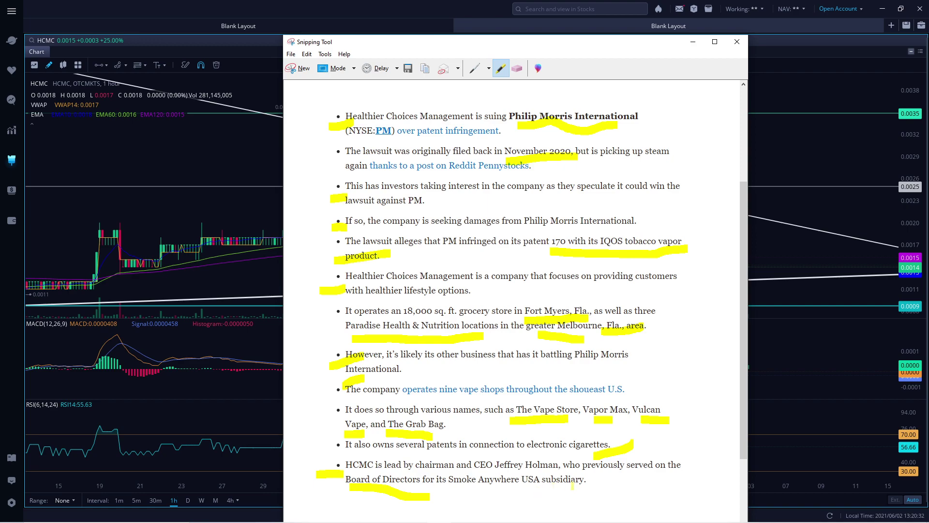
drag(580, 485, 396, 489)
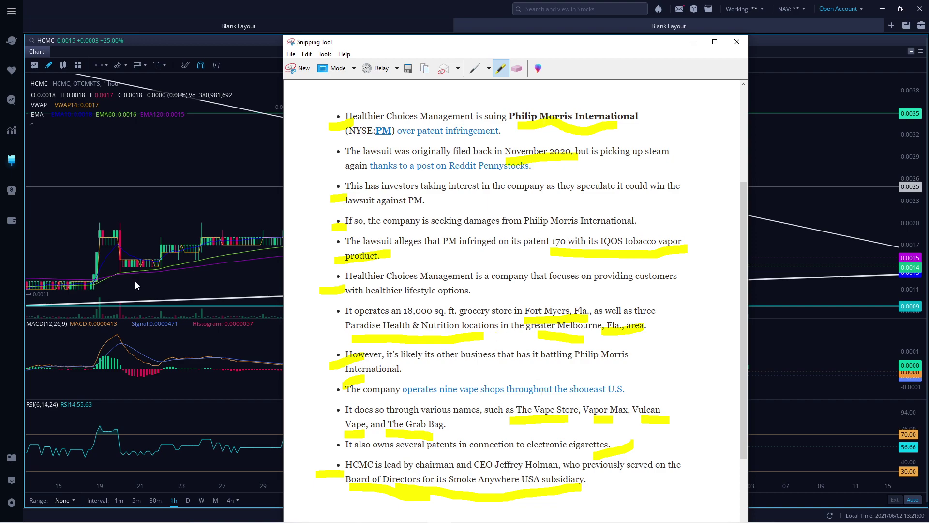
click(737, 41)
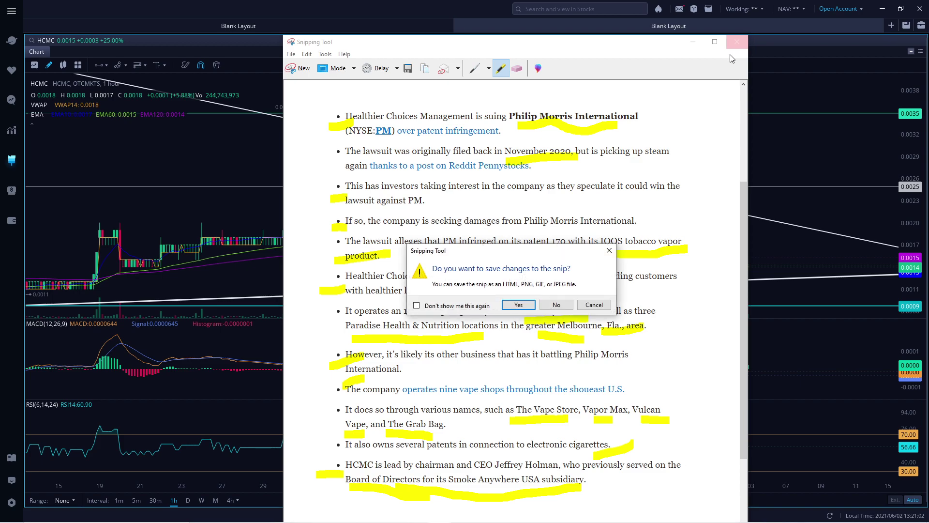
Step: Discard the snip without saving and set the HCMC chart range to 1D
click(550, 309)
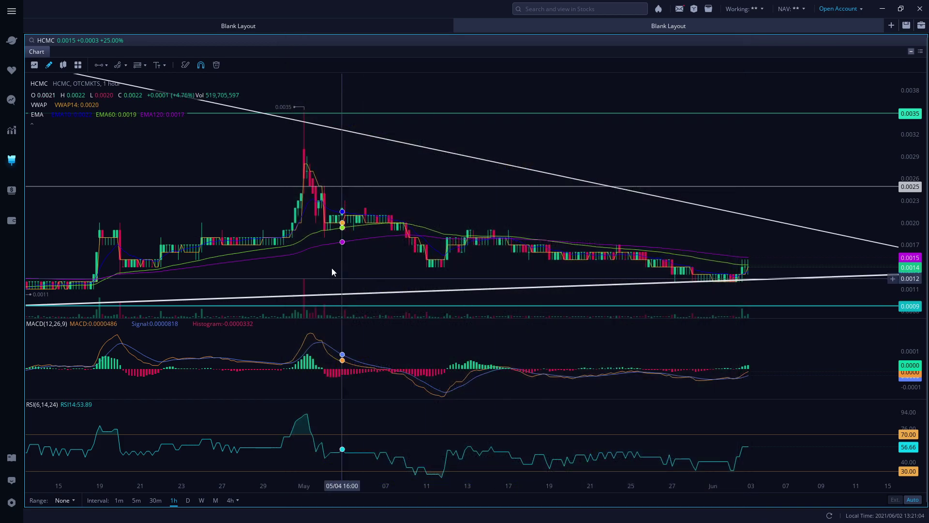
click(72, 501)
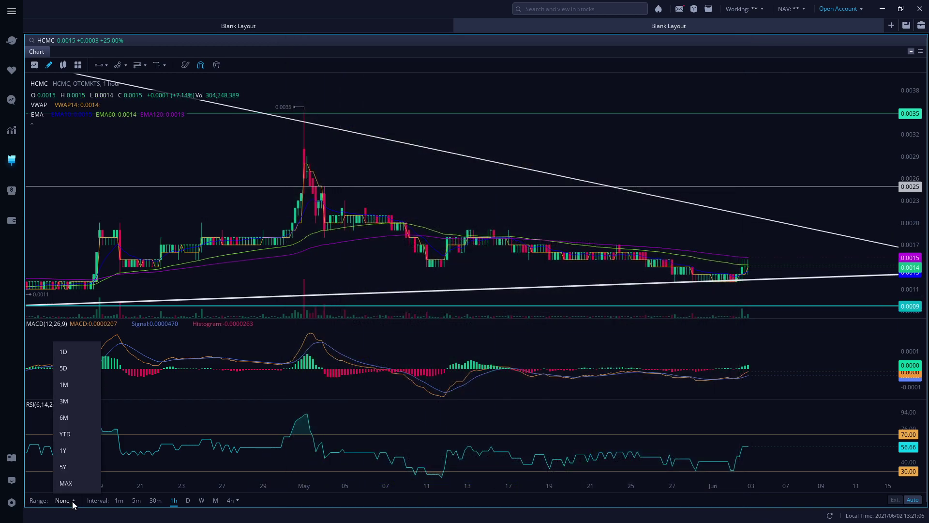
click(77, 356)
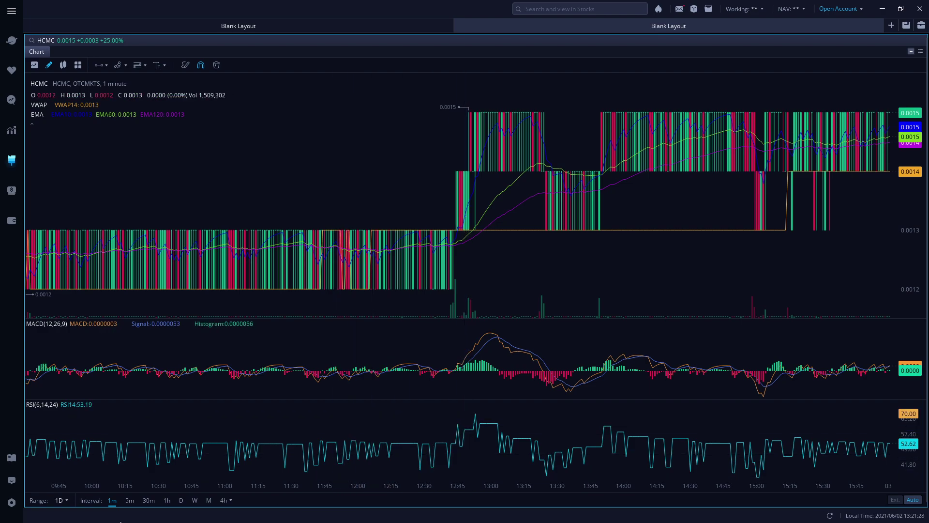
Step: Set the HCMC chart range to 1Y and zoom in on the recent Feb–Jun daily candles
click(70, 498)
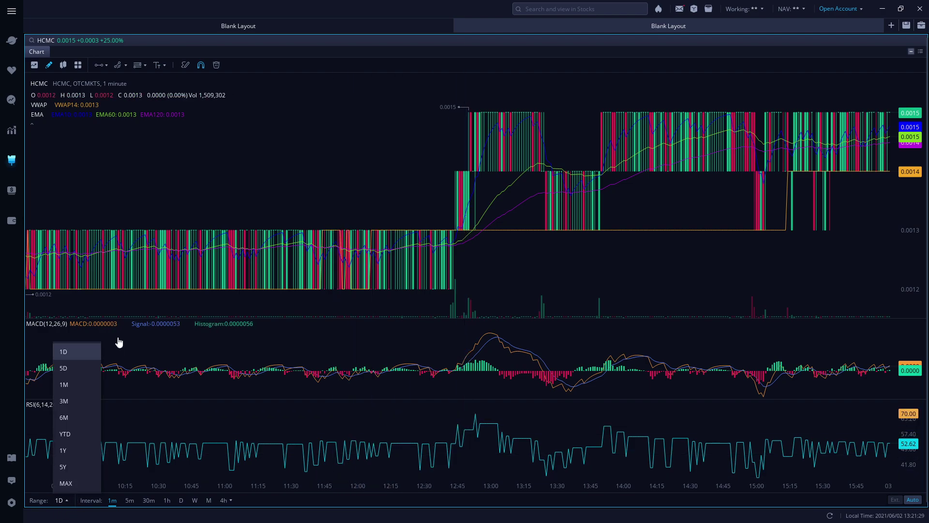
click(78, 445)
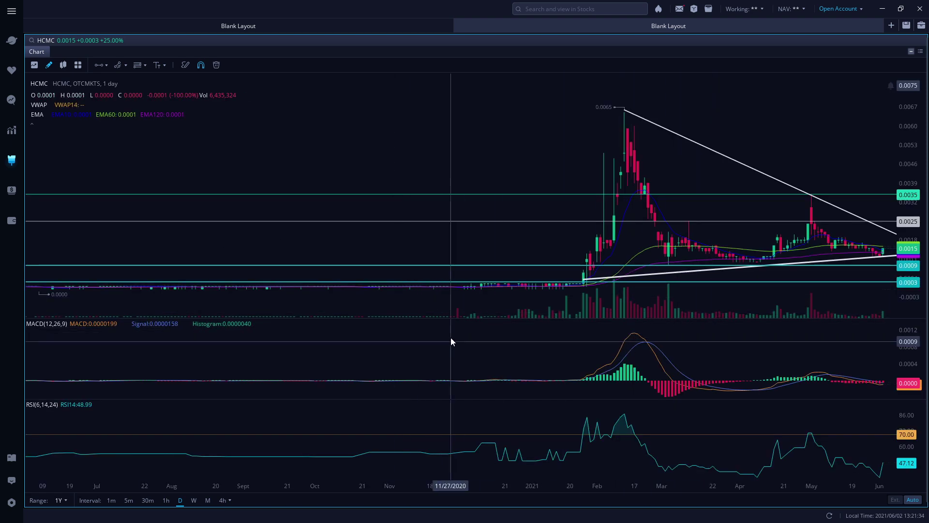
drag(493, 336, 329, 355)
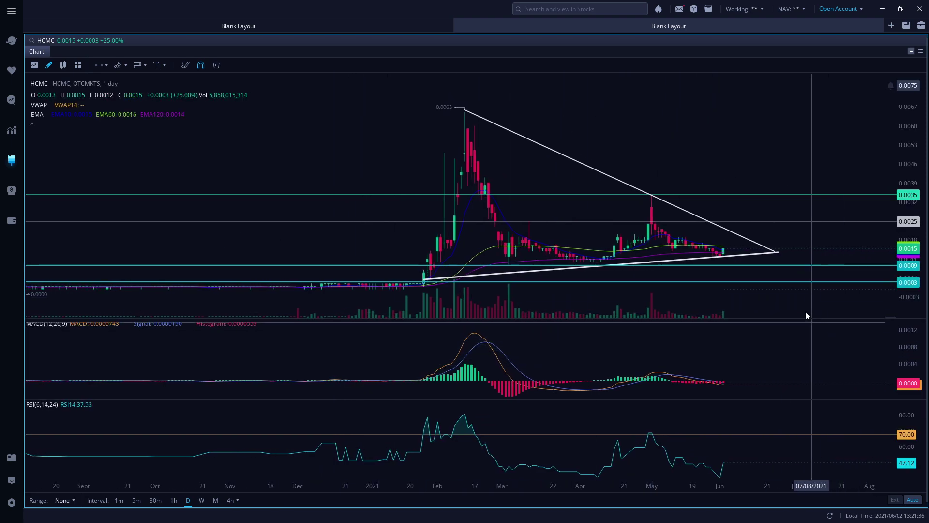
scroll(728, 305, up, 5)
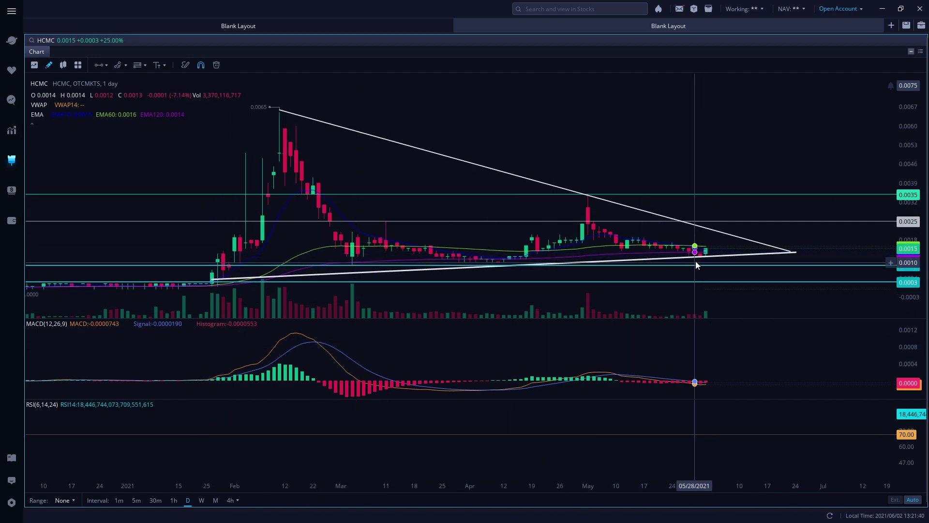
scroll(693, 261, up, 3)
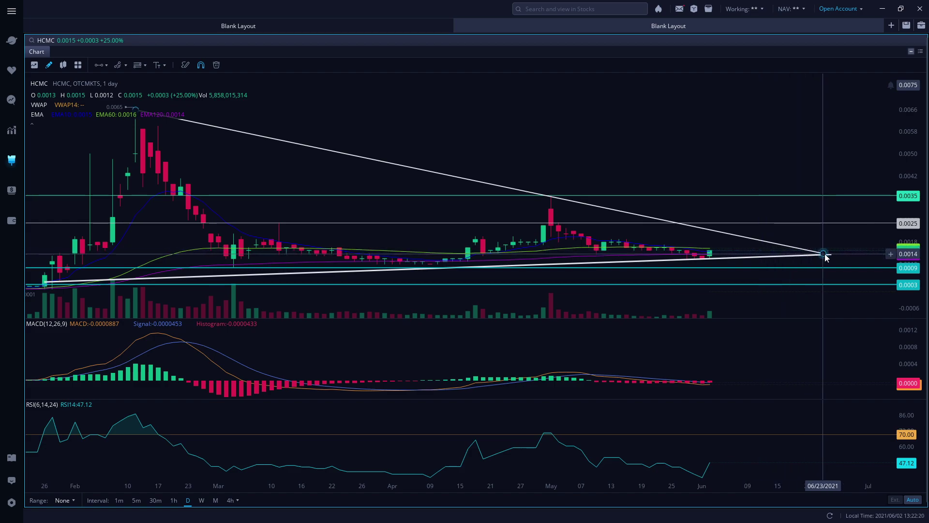
Step: Drag the lower trendline's right endpoint to the triangle apex, then zoom the chart out
drag(825, 257, 825, 256)
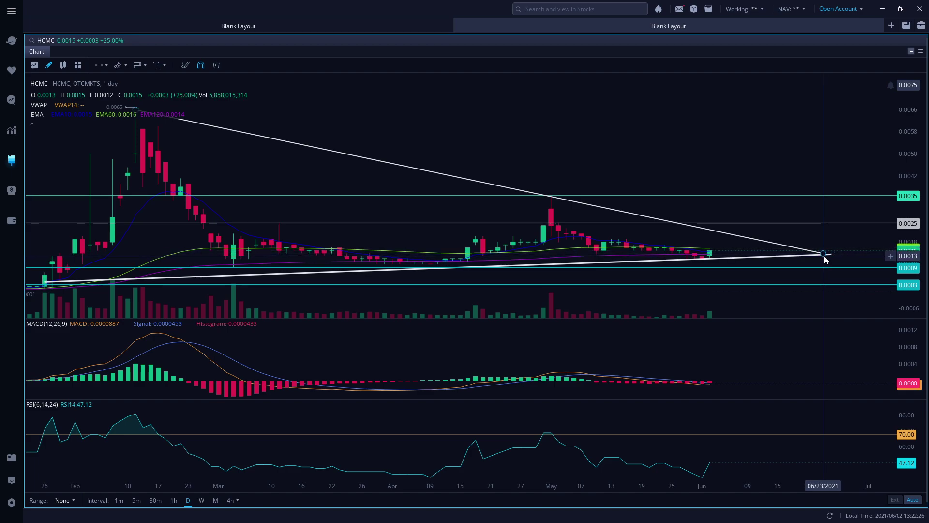
scroll(794, 228, down, 1)
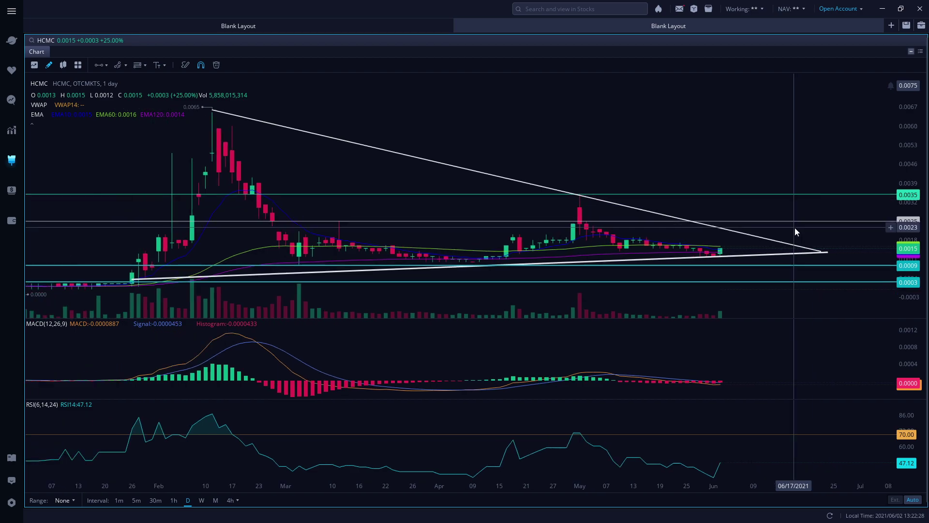
scroll(793, 230, down, 2)
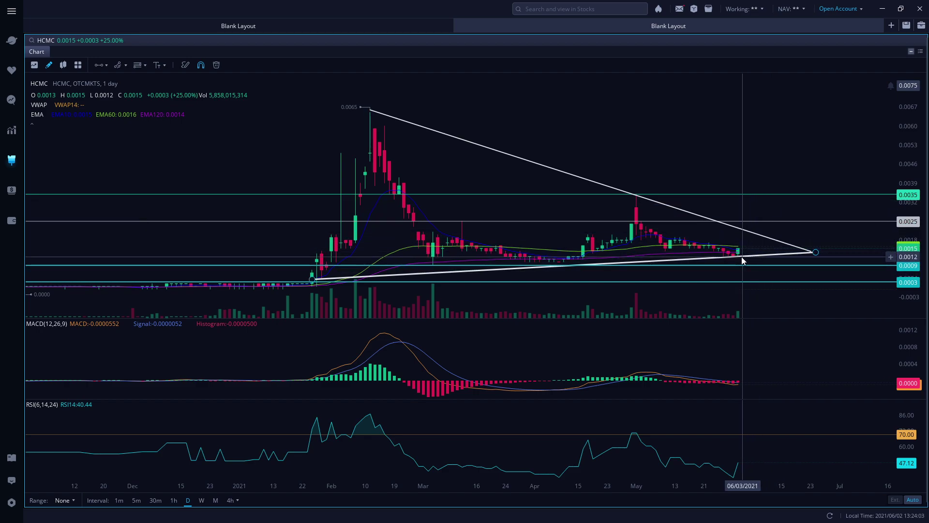
scroll(740, 267, up, 1)
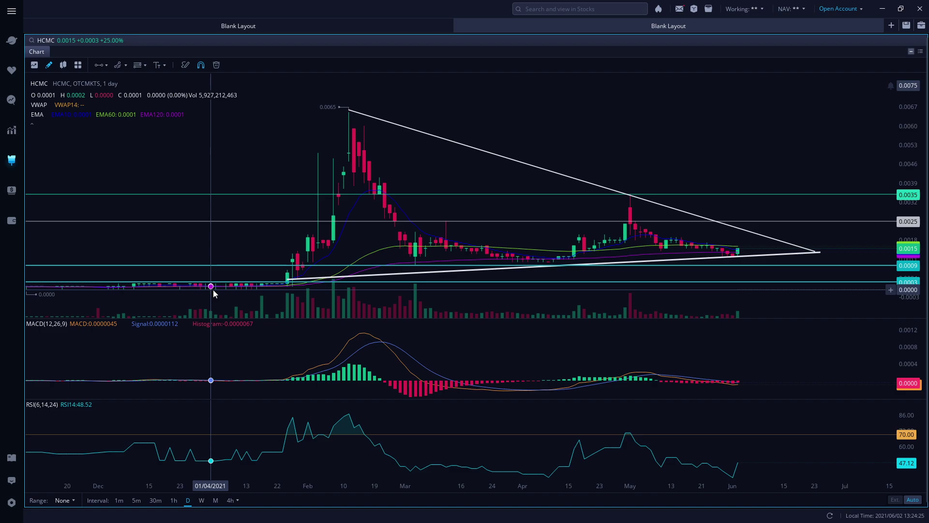
scroll(213, 292, up, 1)
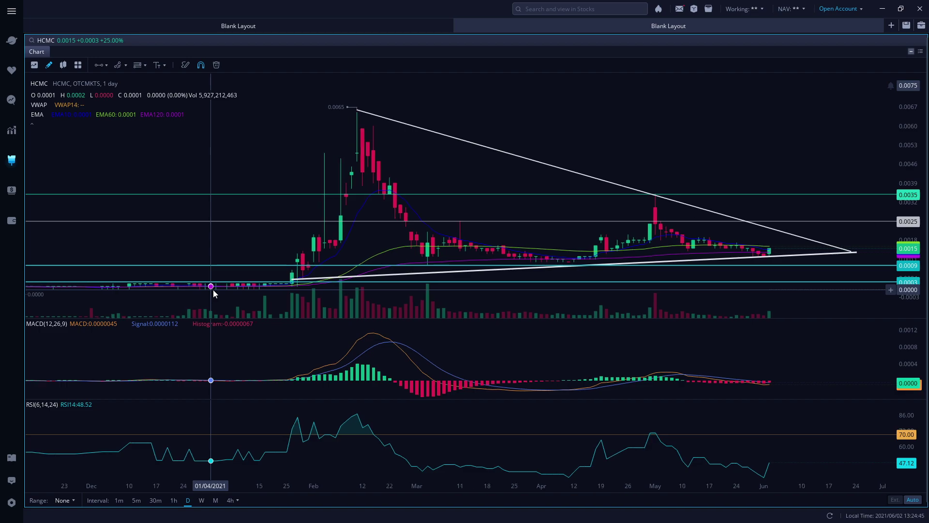